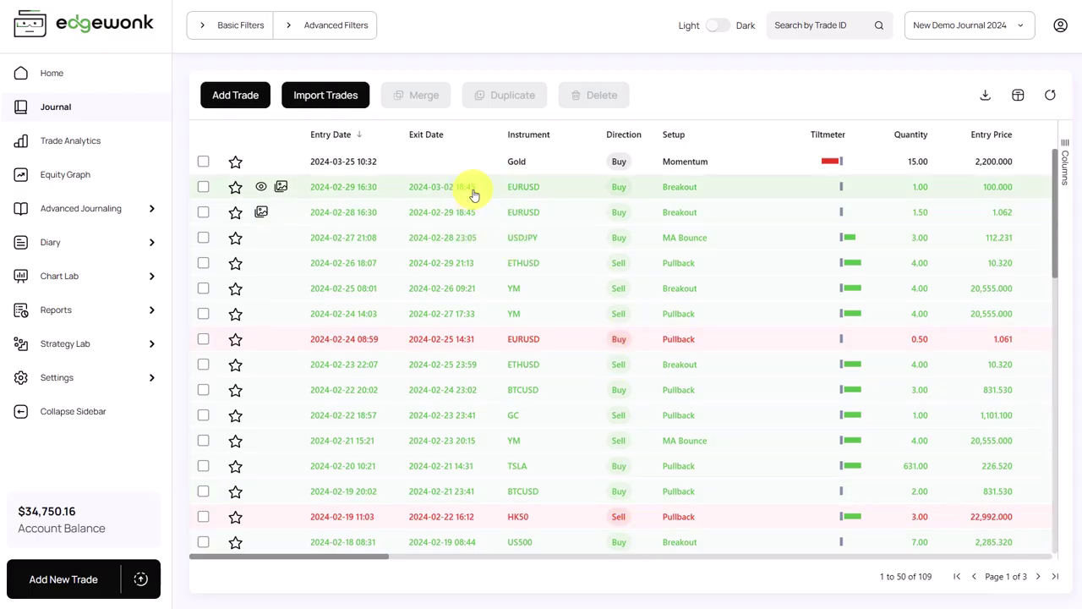
# - Close the Gold trade with exit date 3/28/2024 11:06 and exit price 2,300, giving 1,500 P/L
pyautogui.click(425, 169)
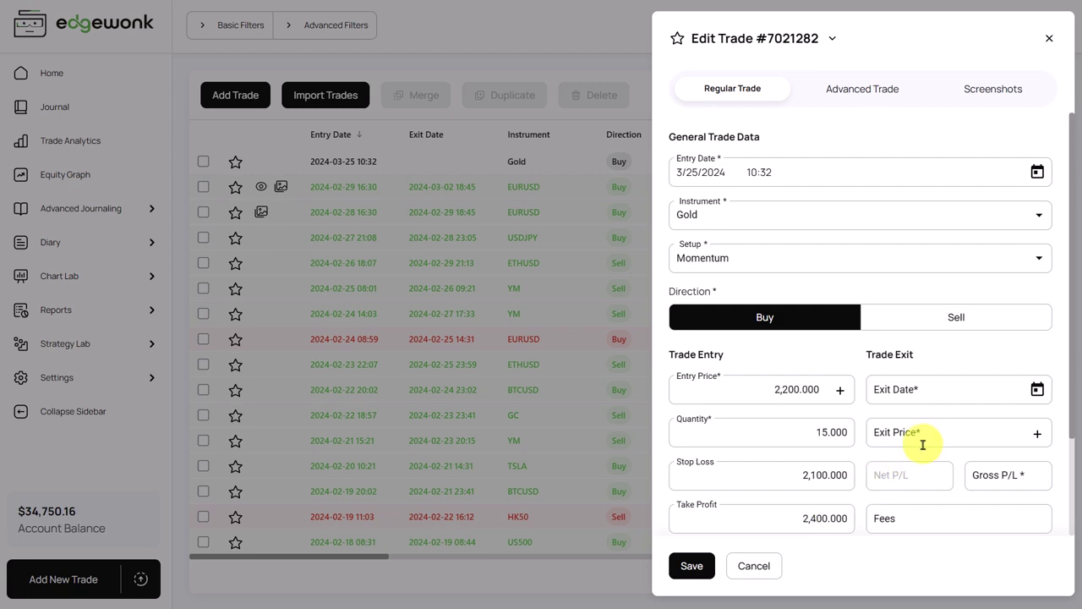
pyautogui.click(1038, 390)
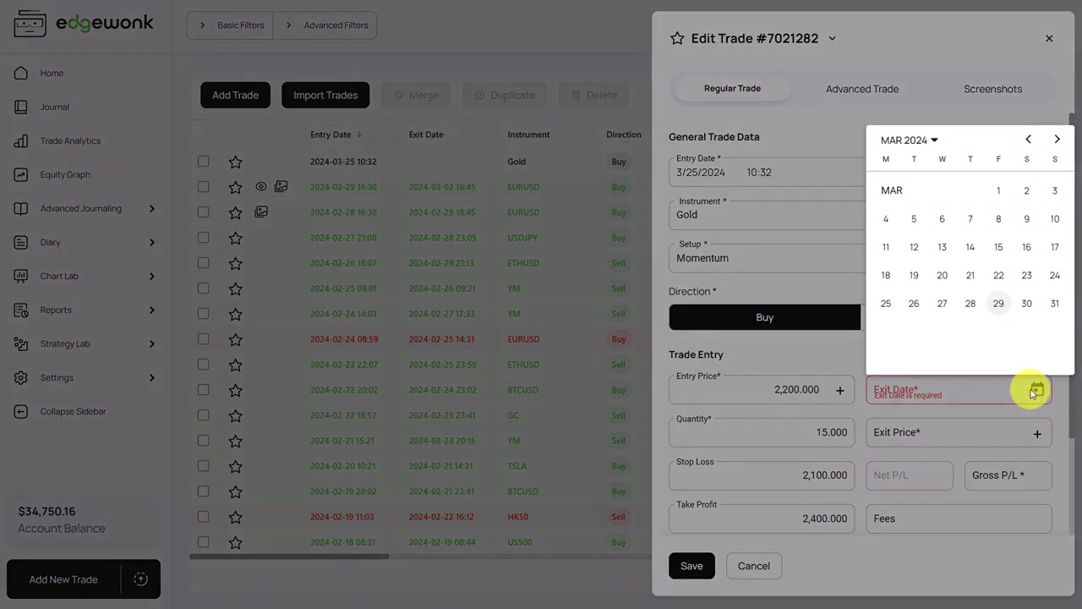
pyautogui.click(970, 304)
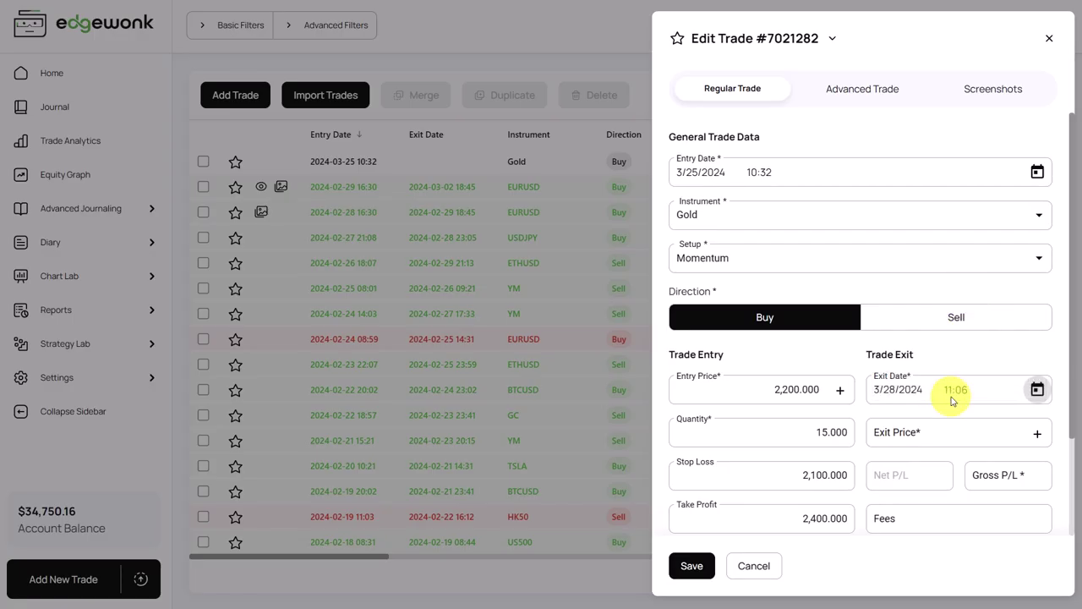
pyautogui.click(944, 433)
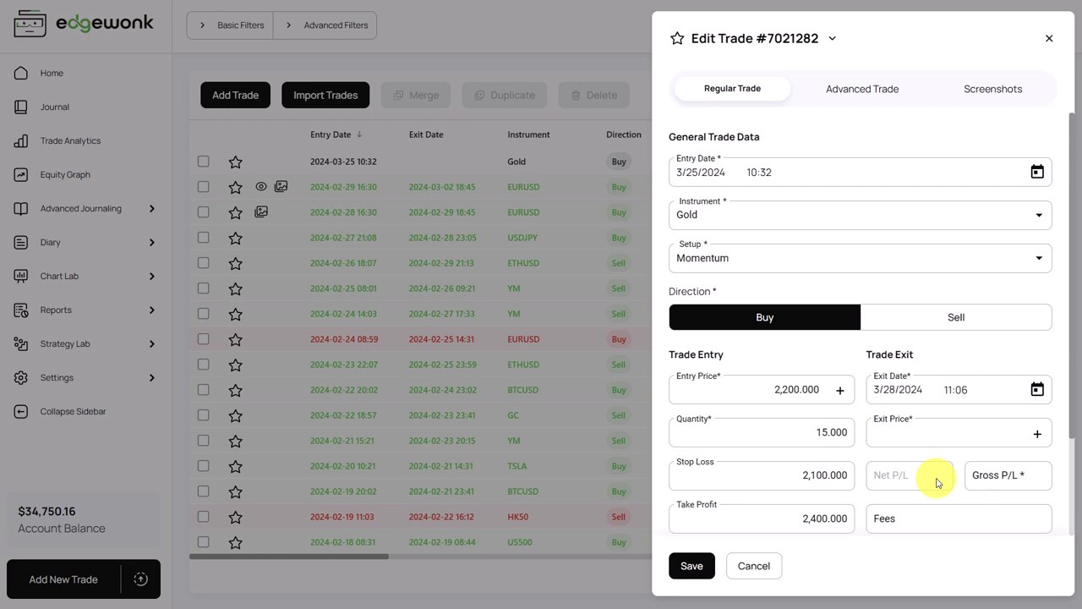
pyautogui.write('2,300')
pyautogui.click(936, 492)
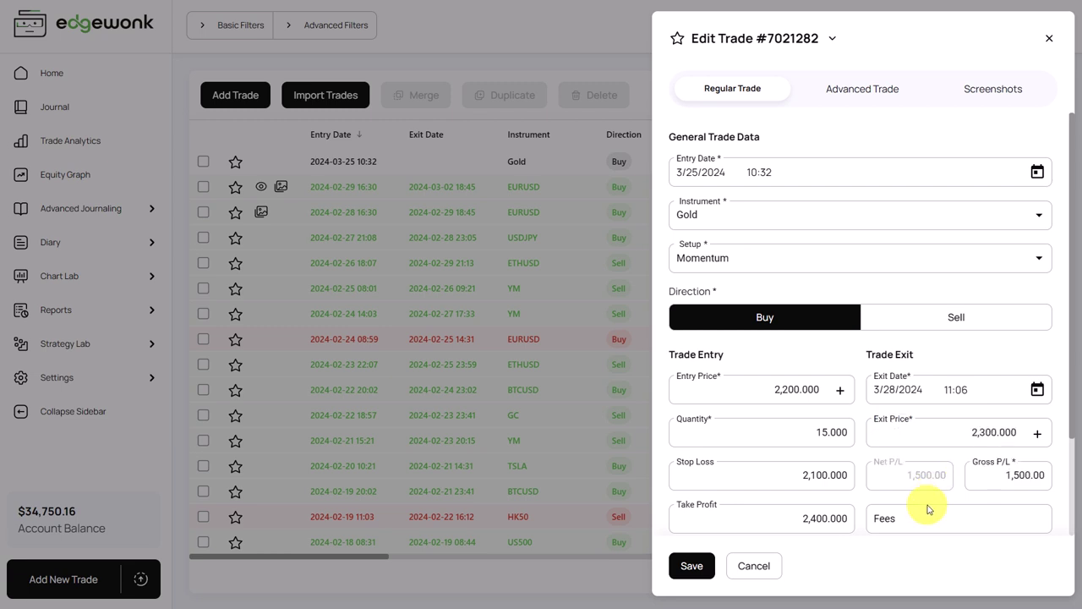
# - Look over the Gold trade's advanced details, then its regular trade details
pyautogui.click(885, 100)
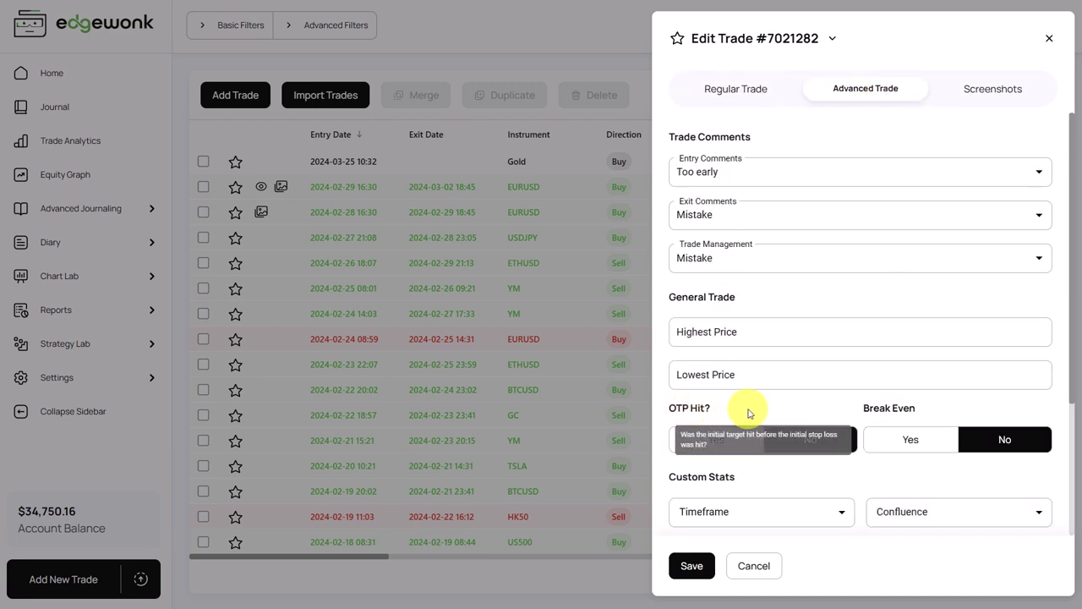
pyautogui.moveTo(675, 409)
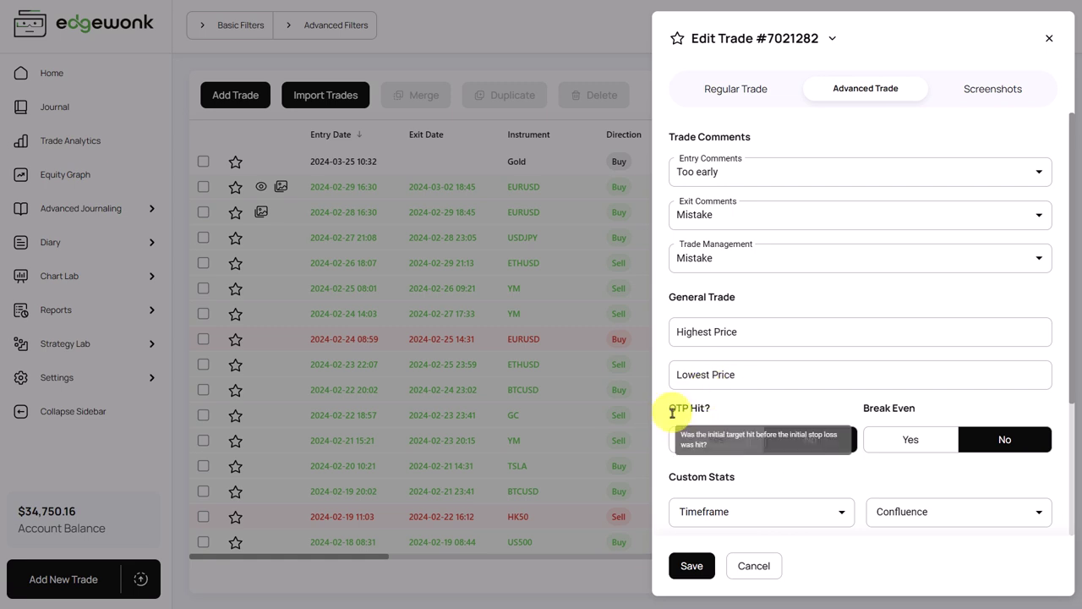
pyautogui.moveTo(810, 480)
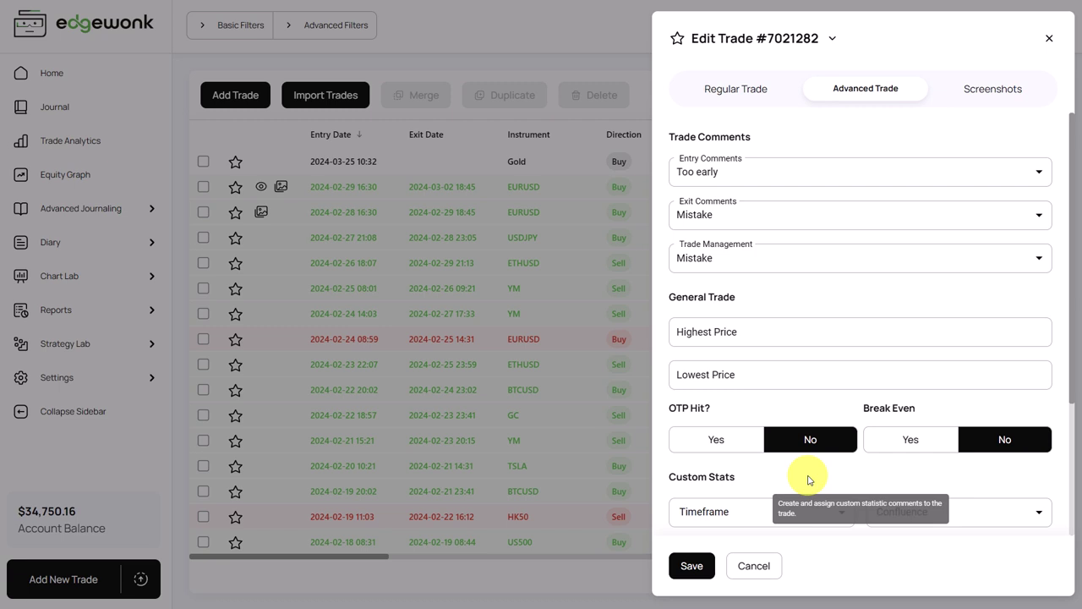
pyautogui.click(751, 89)
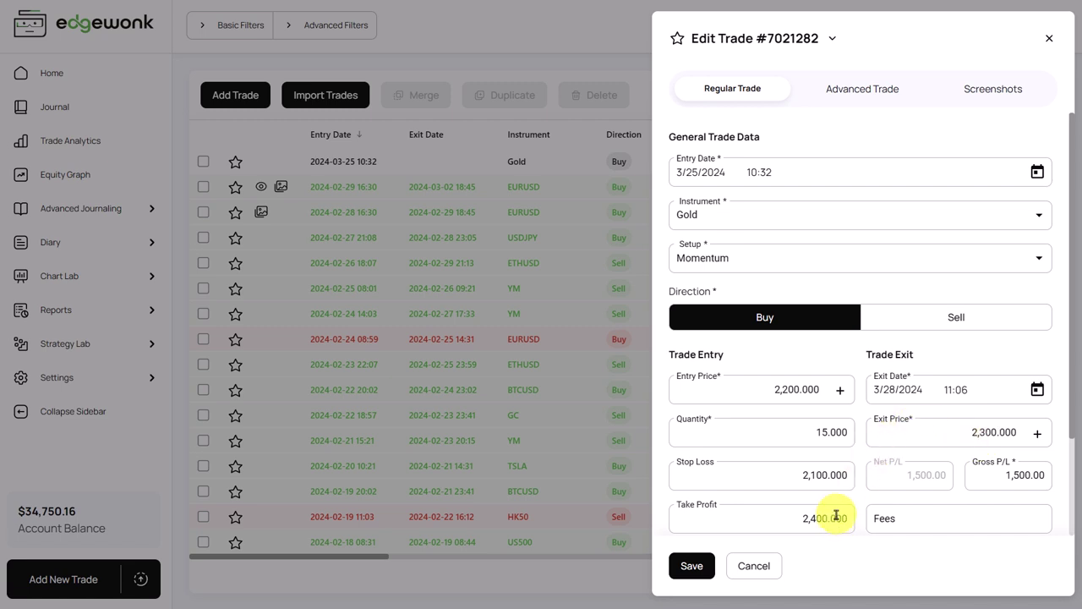
pyautogui.scroll(-1, 835, 515)
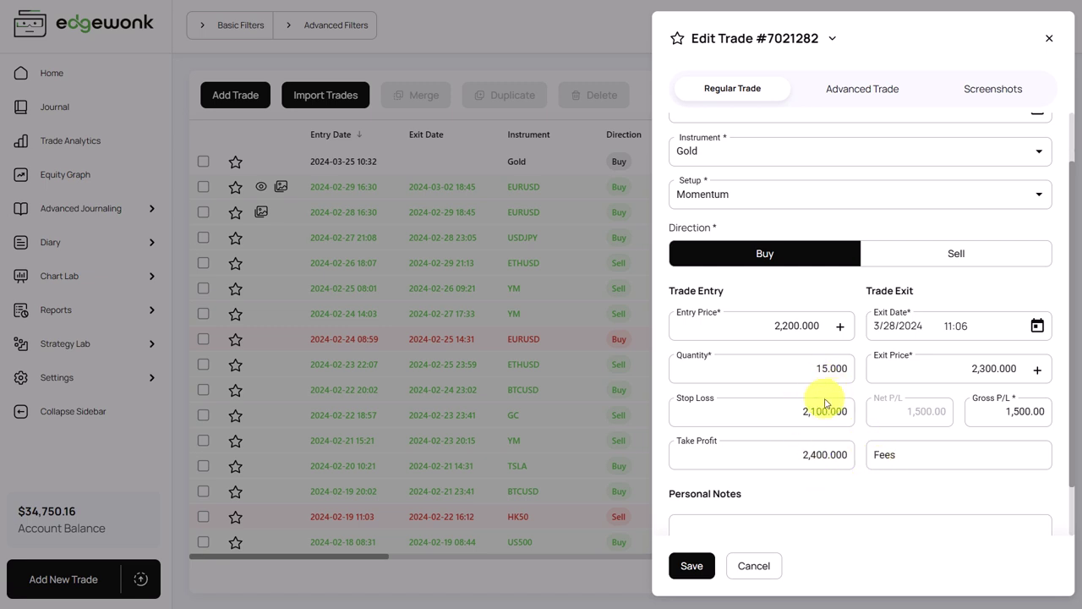
# - Set the Gold trade's OTP Hit to Yes, save it, and expand the Chart Lab list
pyautogui.click(862, 88)
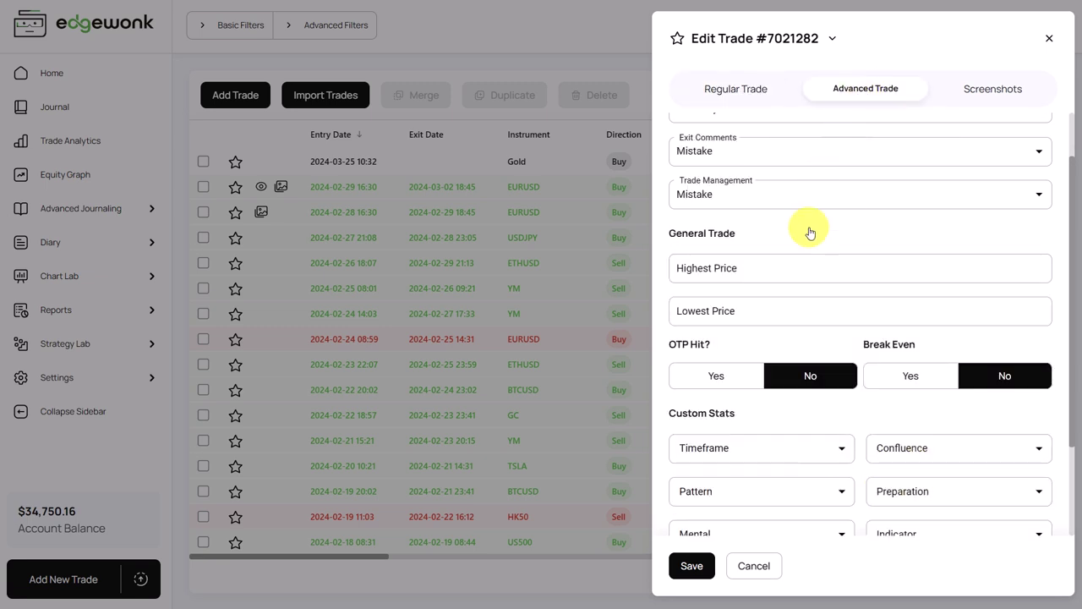
pyautogui.click(716, 375)
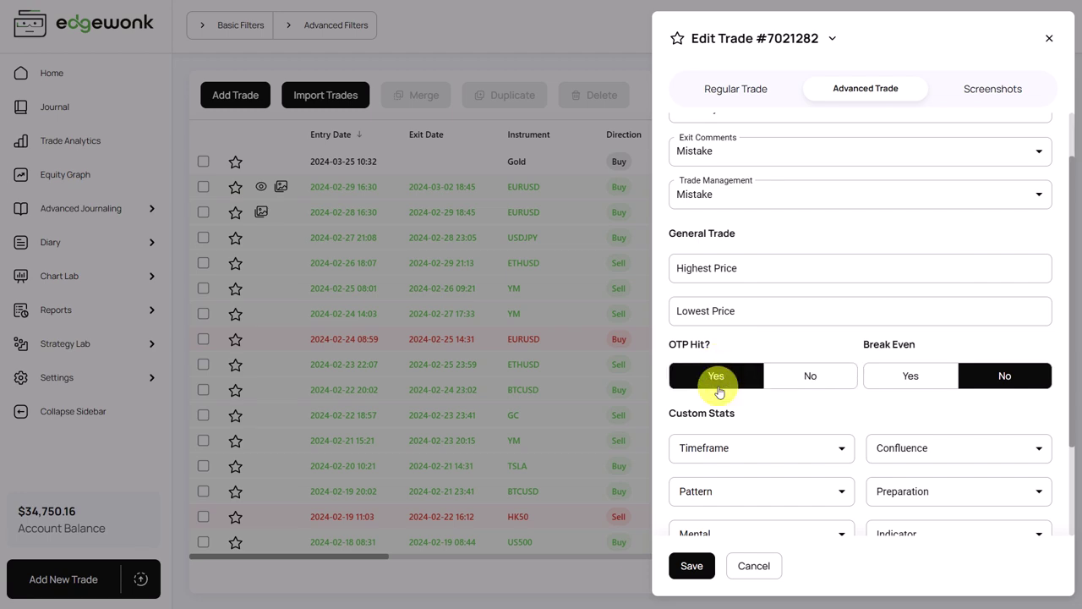
pyautogui.click(693, 566)
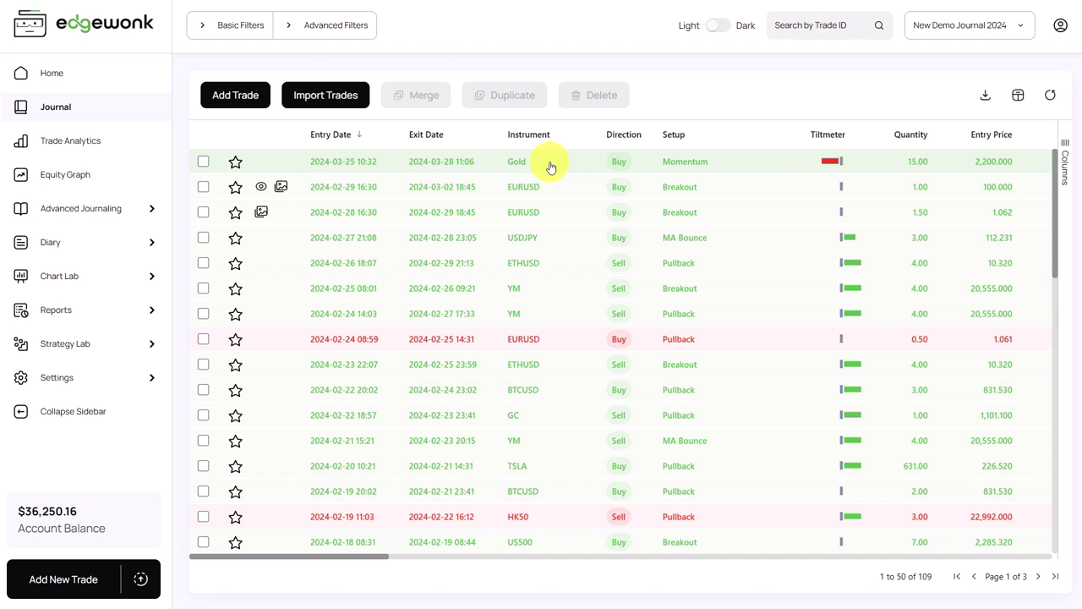
pyautogui.click(122, 274)
pyautogui.scroll(-3, 121, 273)
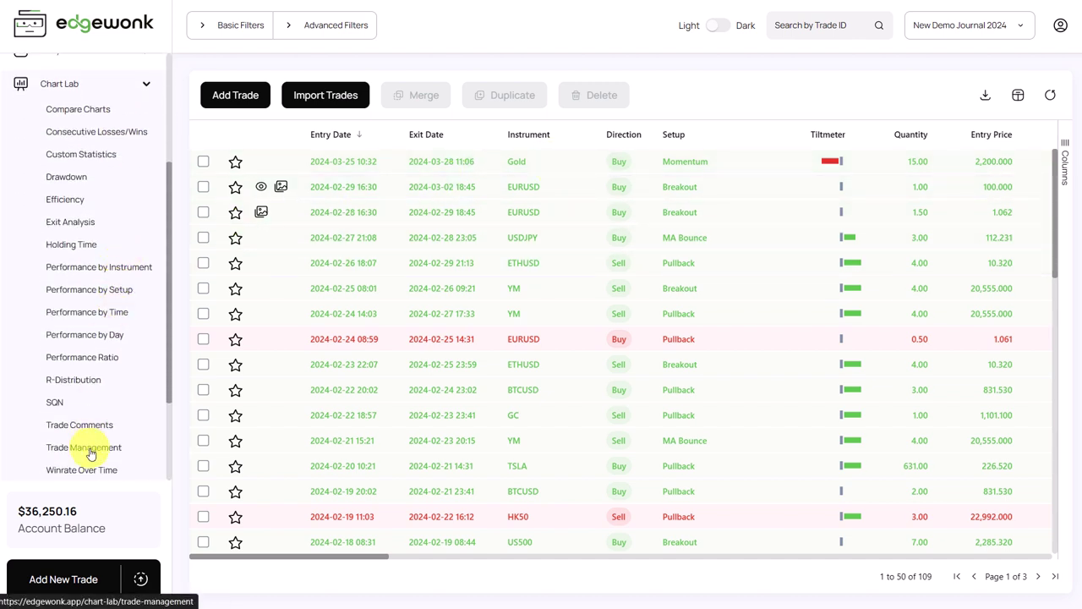
# - Open the Trade Management chart, showing Actual 387.46, Potential 164.29 and Management 223.17
pyautogui.click(87, 447)
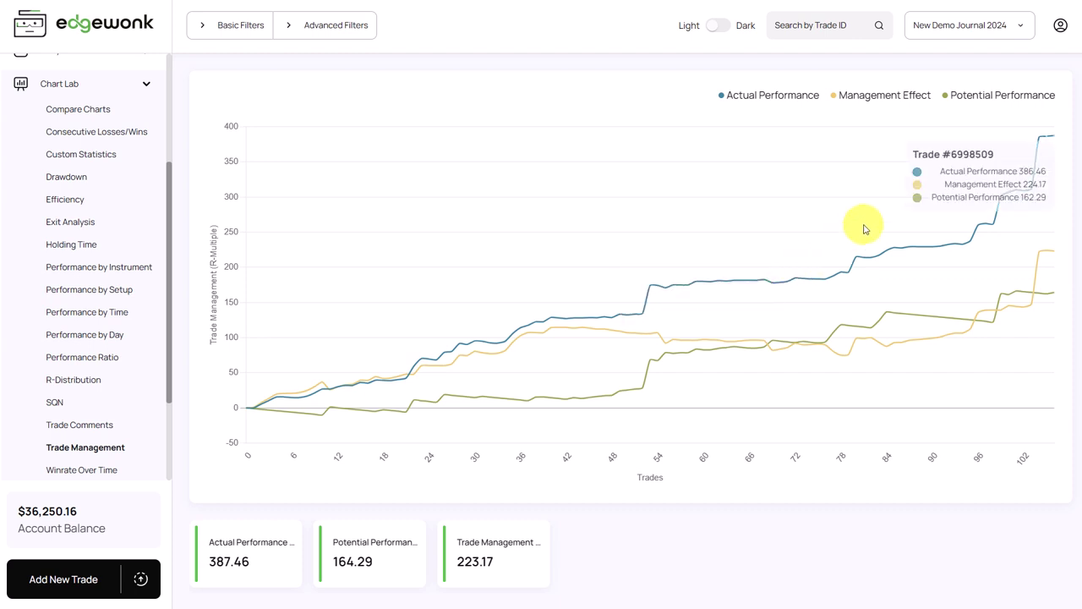
pyautogui.moveTo(1052, 140)
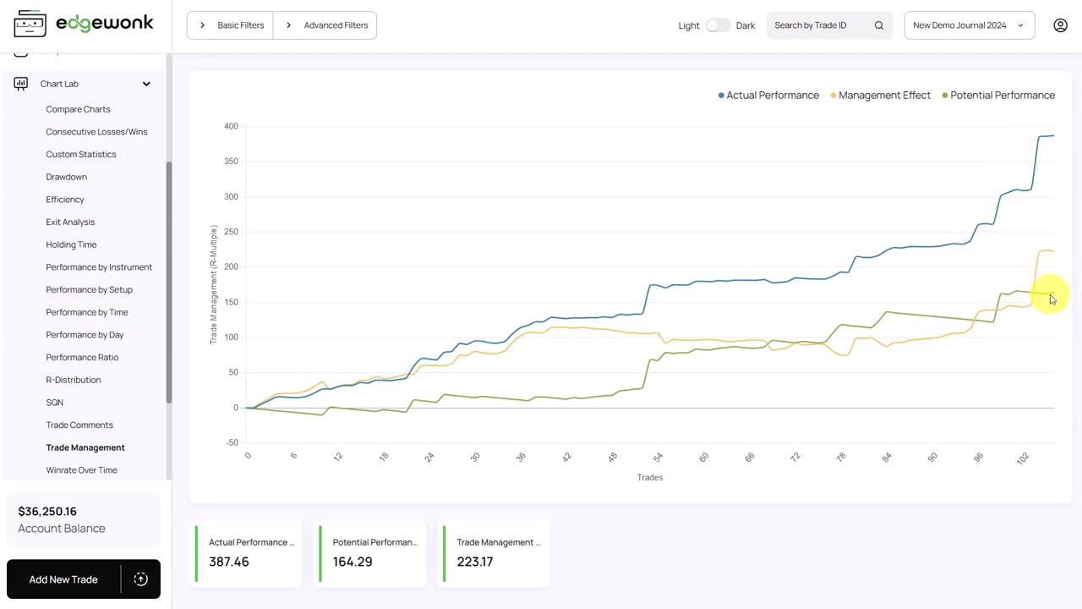
pyautogui.moveTo(1055, 301)
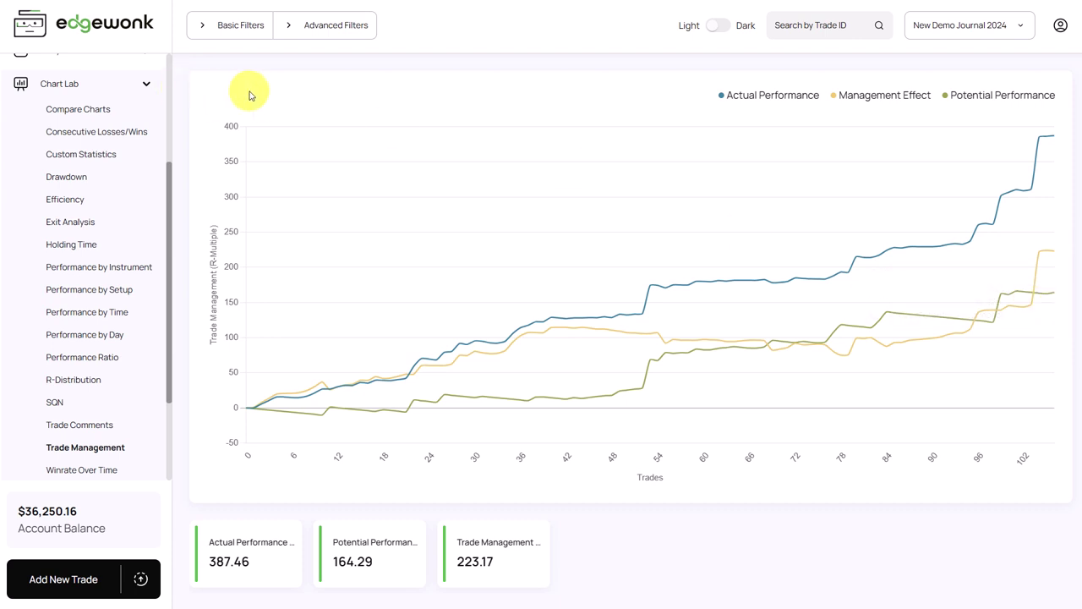
# - Star the Gold trade in the journal
pyautogui.scroll(3, 103, 140)
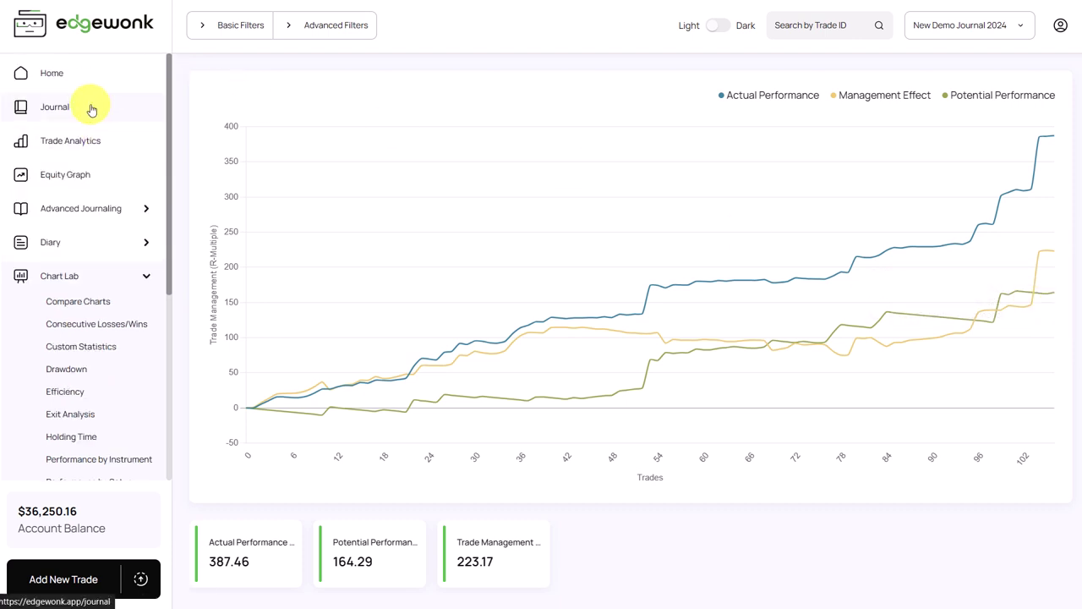
pyautogui.click(90, 106)
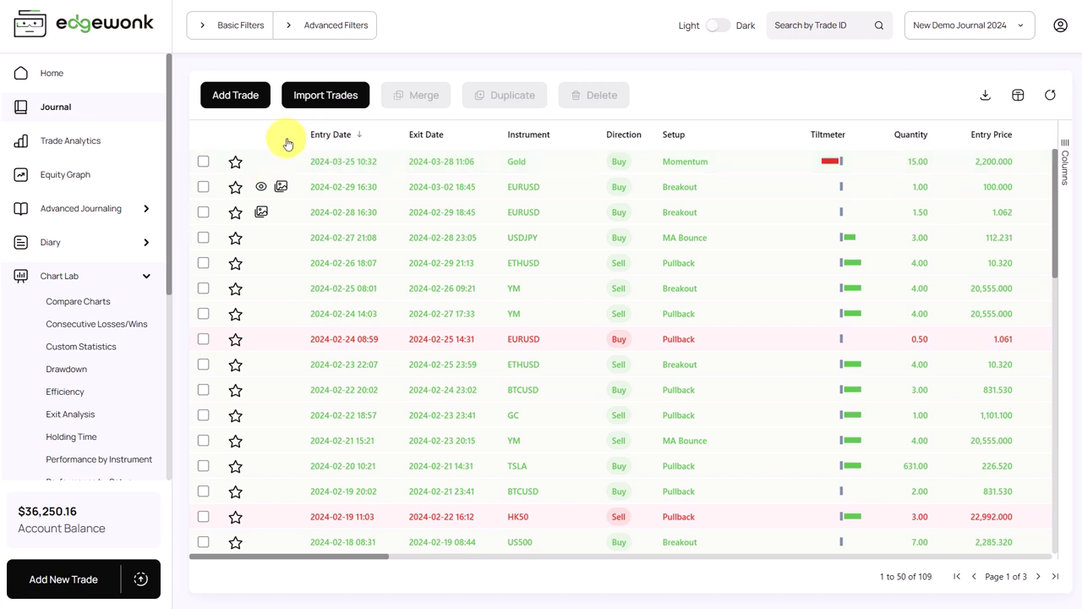
pyautogui.click(235, 163)
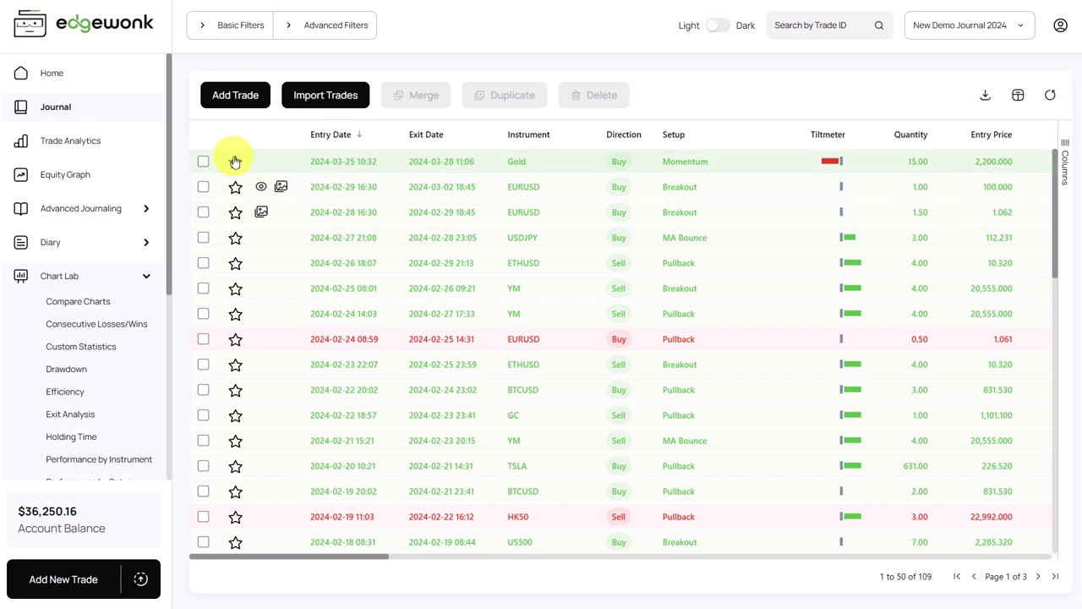
# - Filter the Trade Management chart to Starred: Yes trades only
pyautogui.scroll(-3, 83, 252)
pyautogui.scroll(-1, 85, 252)
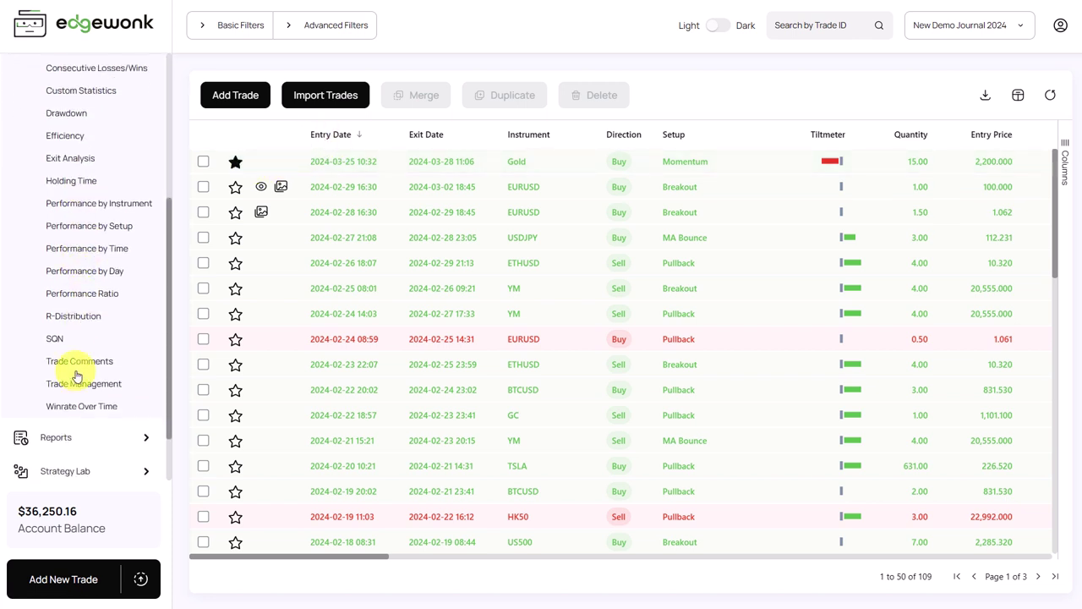
pyautogui.click(90, 381)
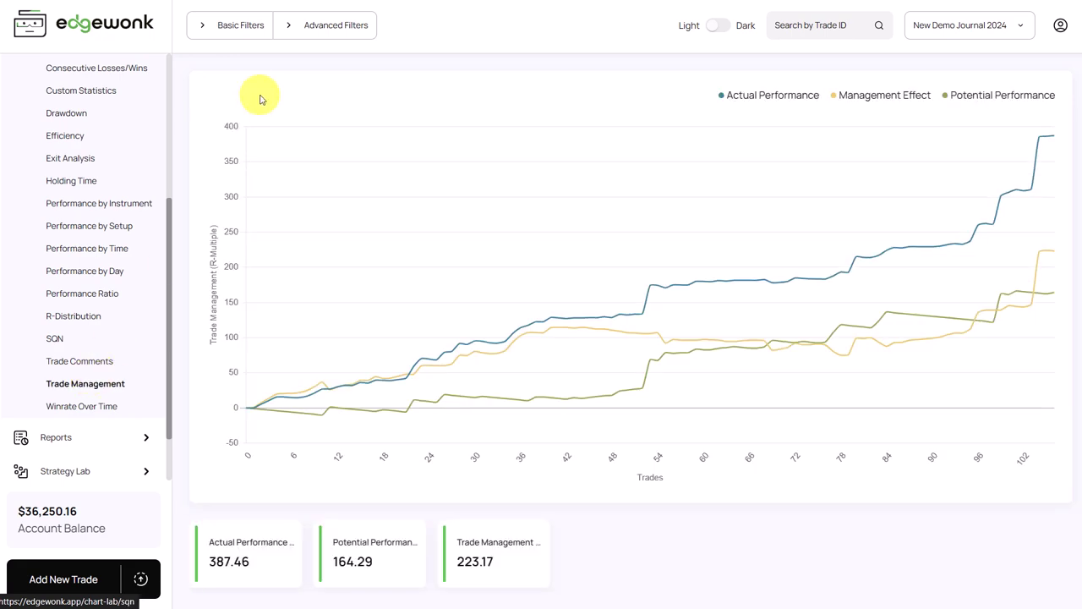
pyautogui.click(258, 33)
pyautogui.click(850, 81)
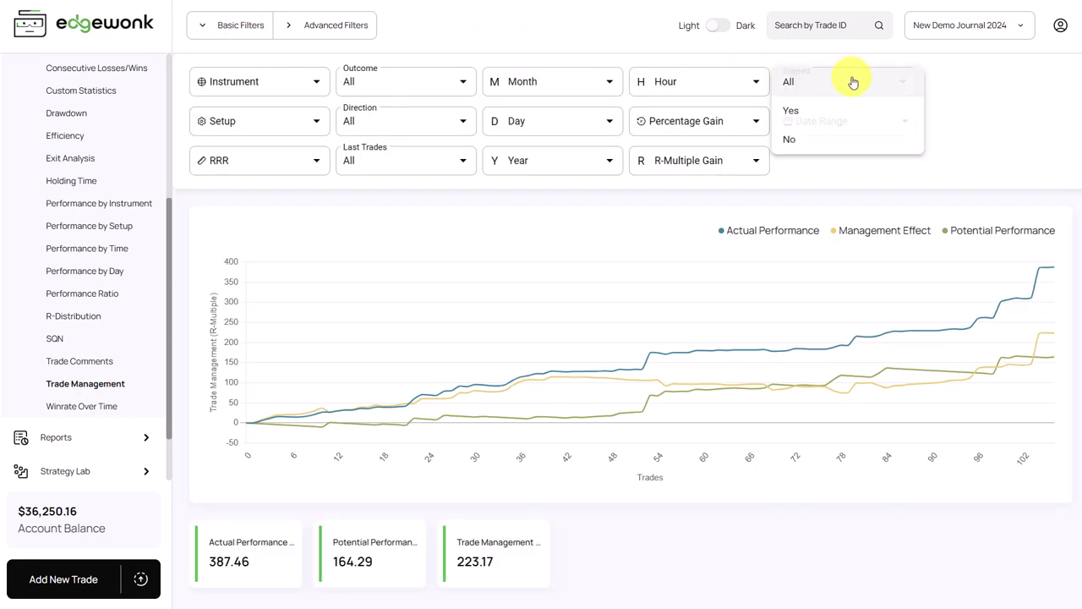
pyautogui.click(816, 119)
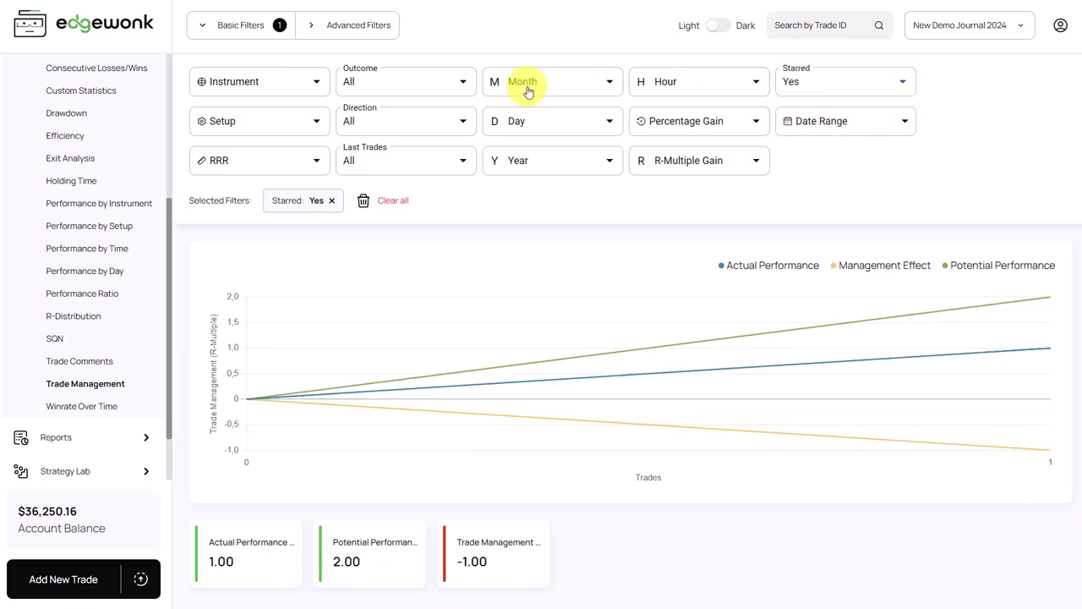
# - Collapse Basic Filters to enlarge the starred-only chart, ending at Actual 1.00, Potential 2.00
pyautogui.click(266, 36)
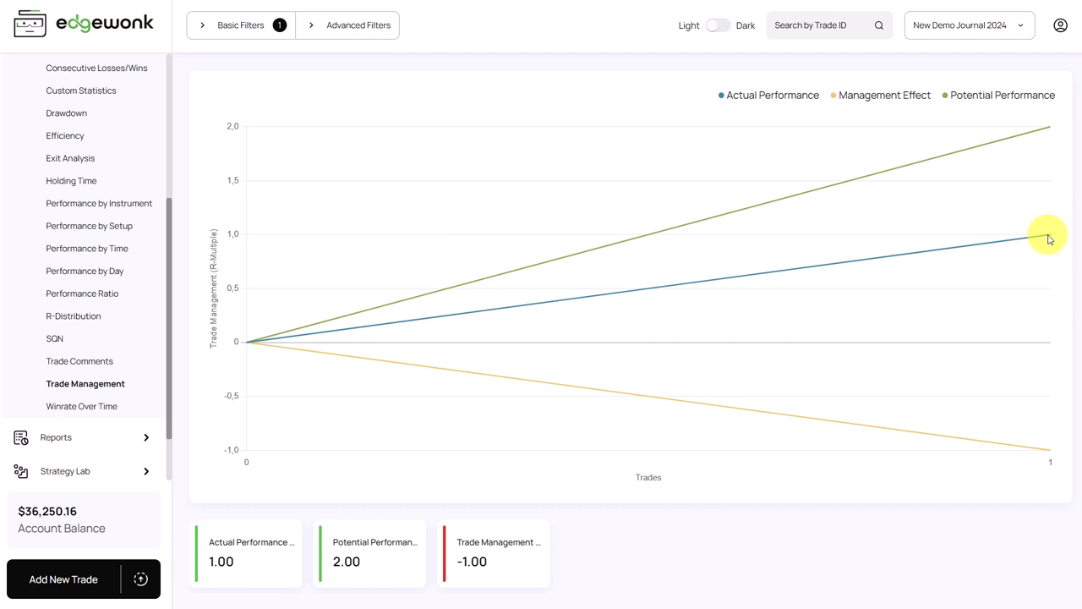
pyautogui.moveTo(1052, 132)
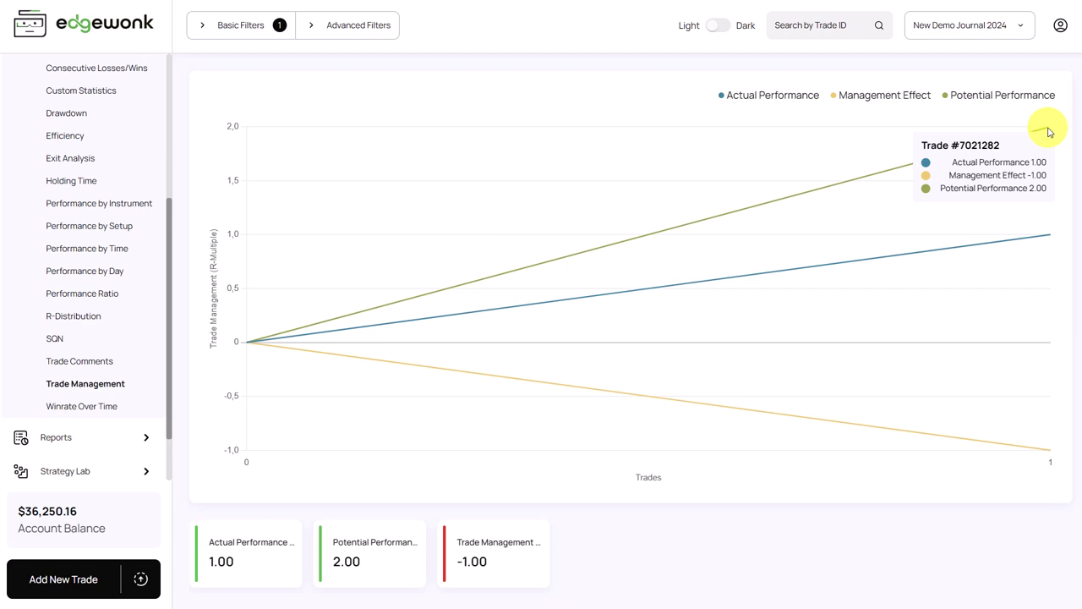
pyautogui.click(1048, 131)
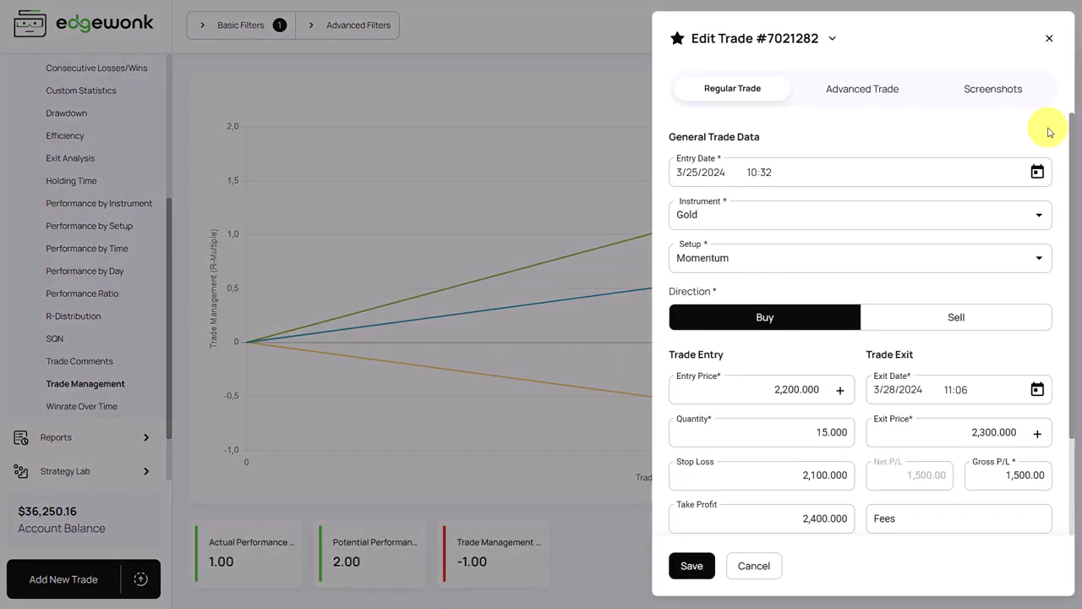
pyautogui.scroll(-1, 820, 325)
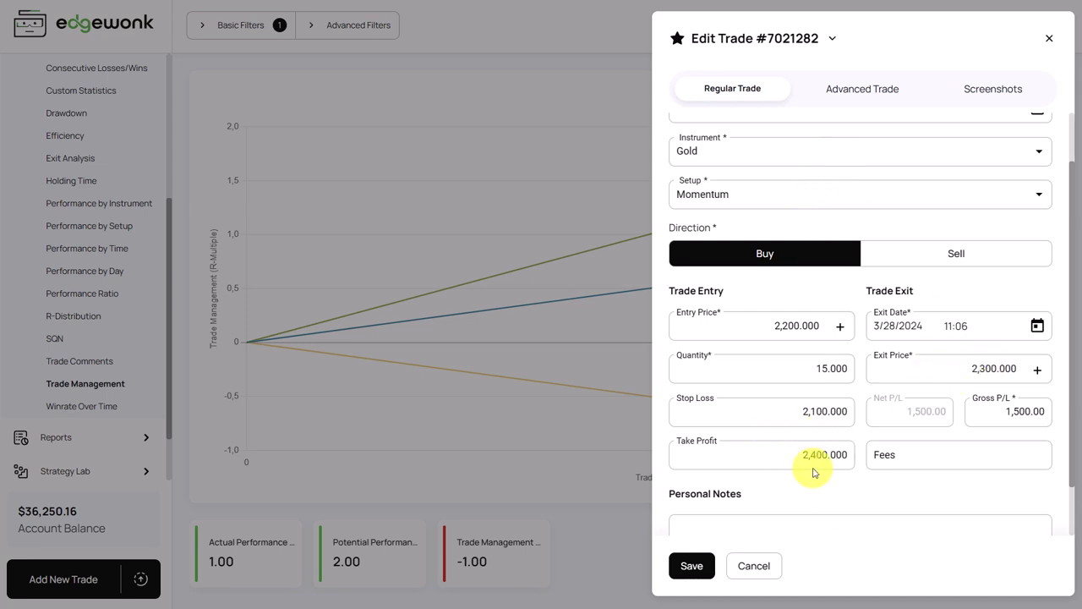
pyautogui.click(833, 87)
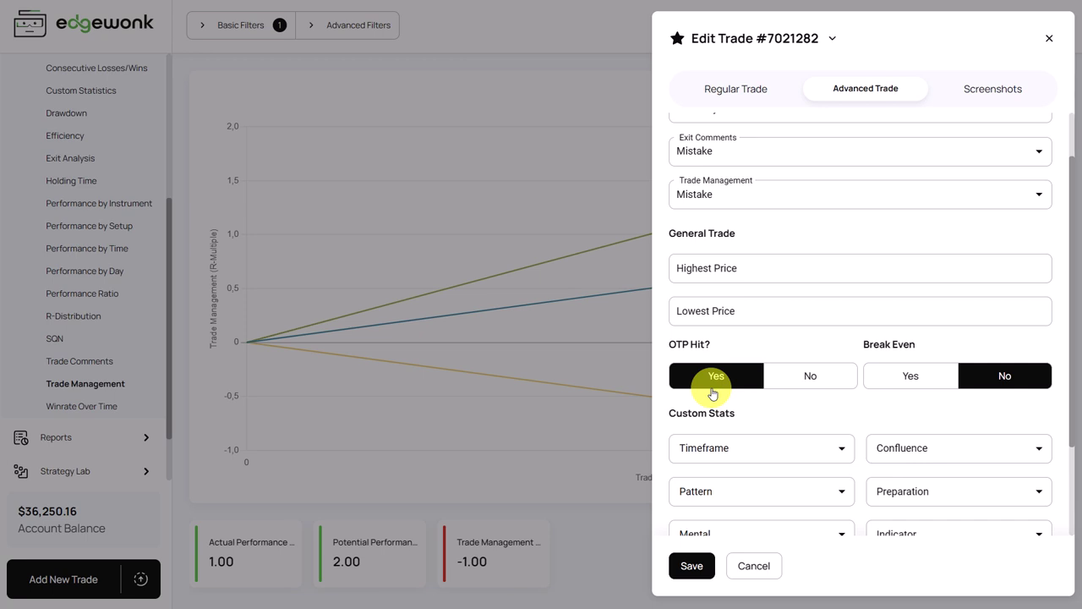
pyautogui.click(738, 93)
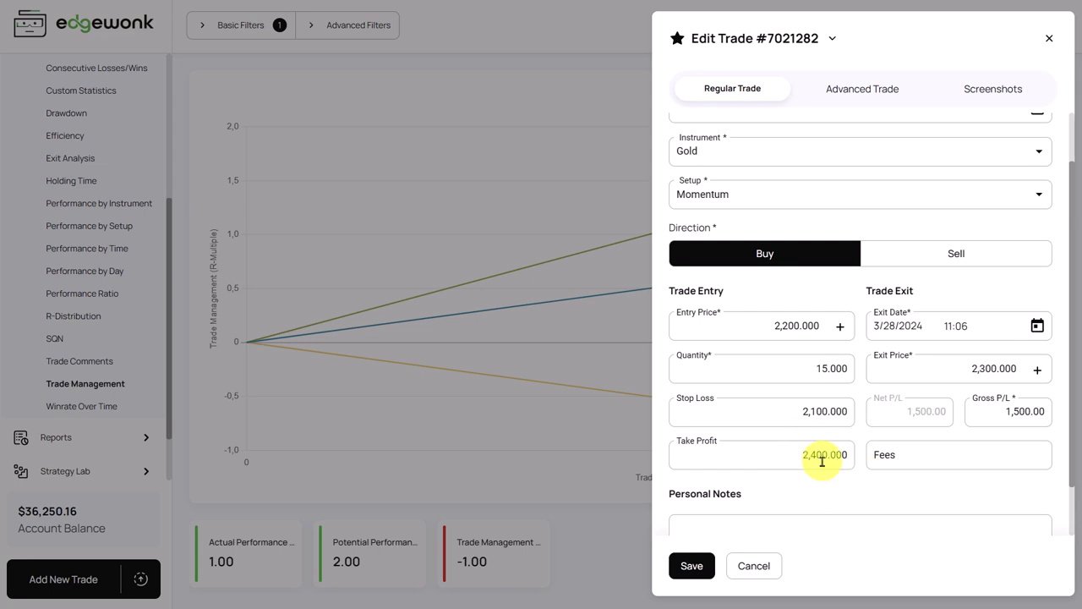
pyautogui.press('Escape')
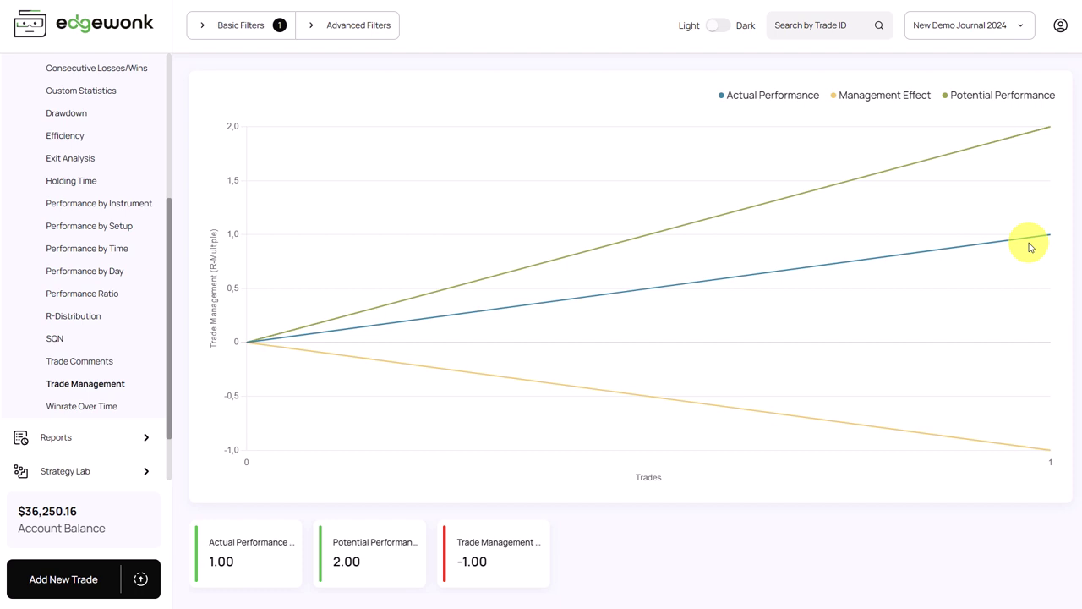
# - Change the Gold trade's OTP Hit to No from the chart point and save it
pyautogui.click(1047, 129)
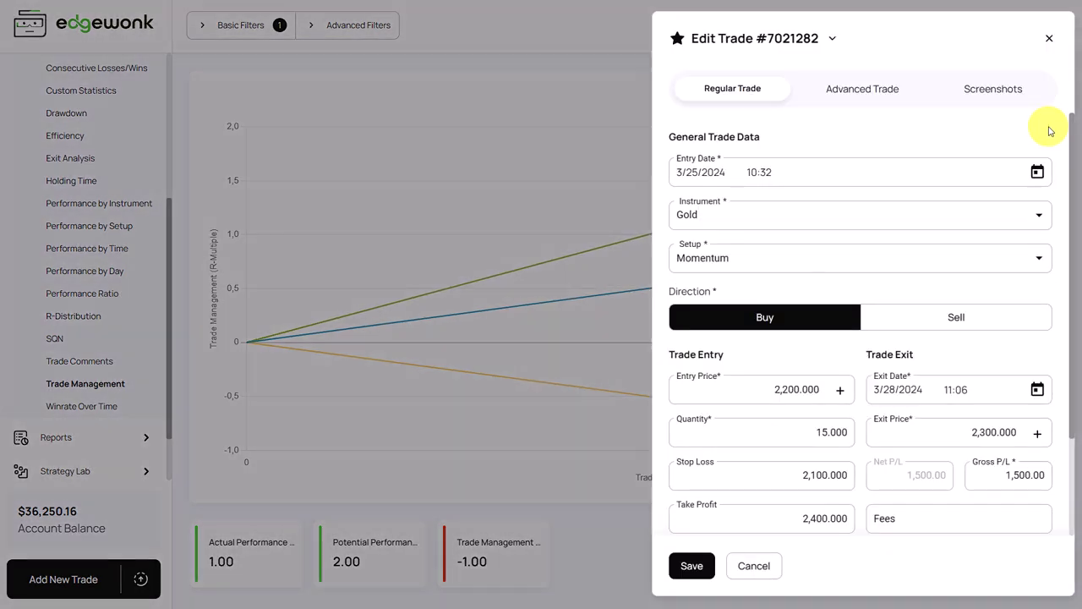
pyautogui.click(876, 88)
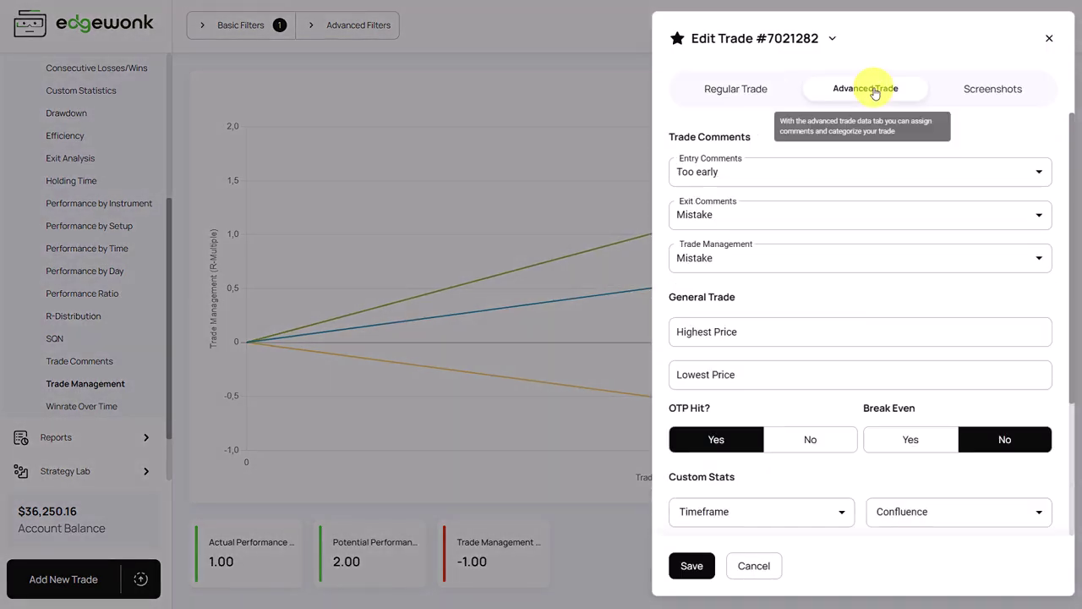
pyautogui.click(815, 438)
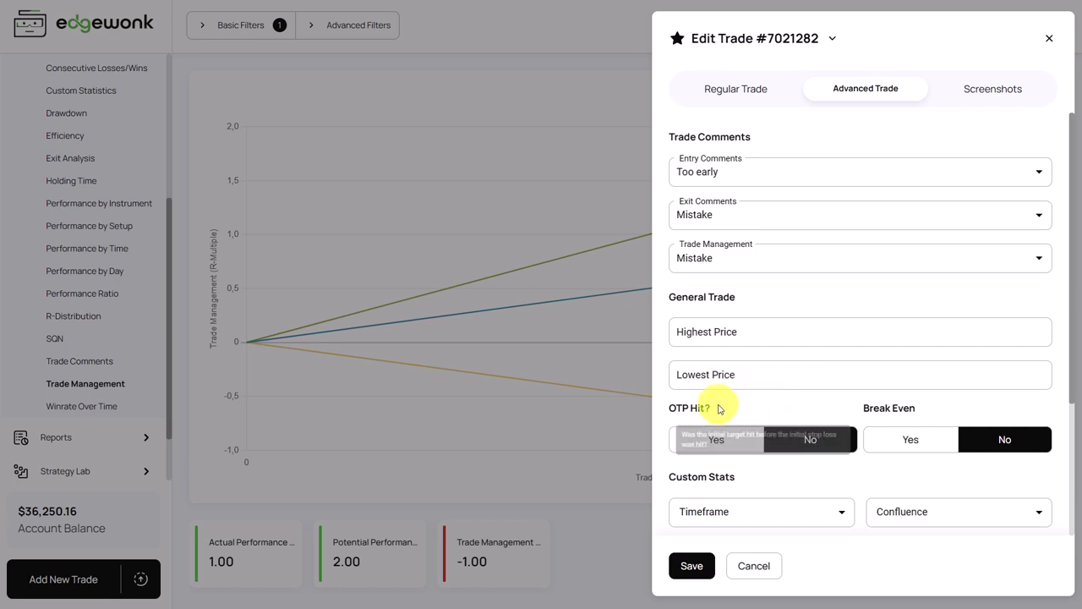
pyautogui.moveTo(705, 409)
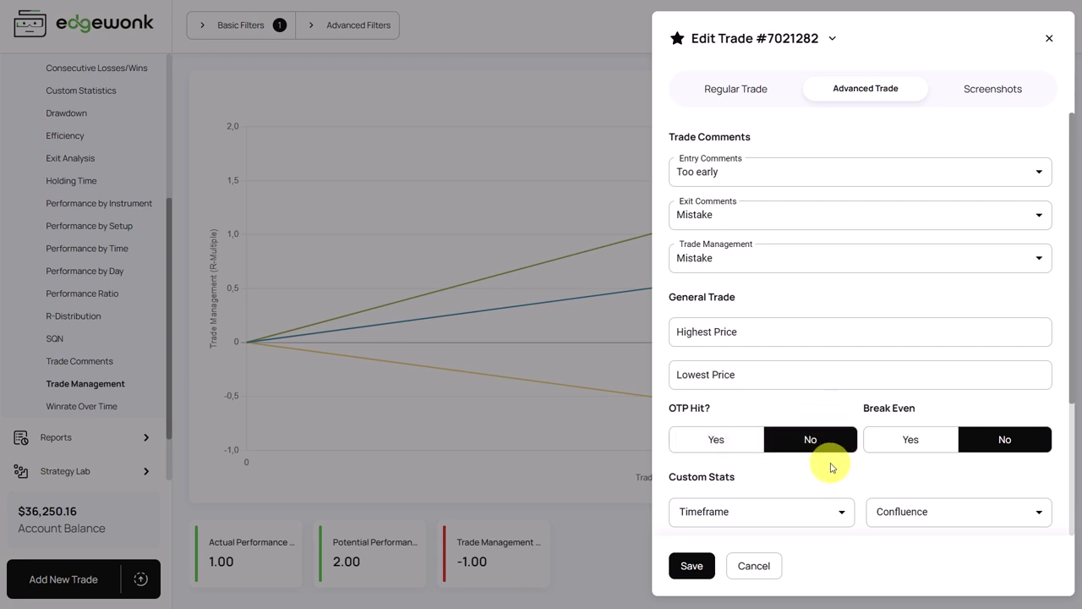
pyautogui.click(692, 566)
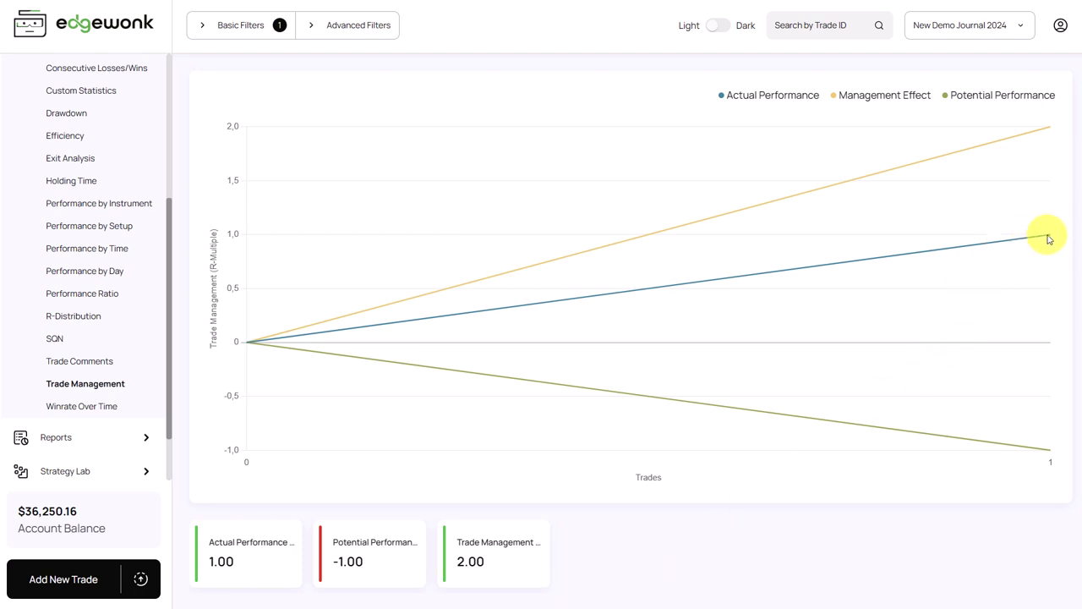
# - Inspect the all-trades chart totals: Actual 387.46, Potential 161.29, Trade Management 226.17
pyautogui.moveTo(1050, 240)
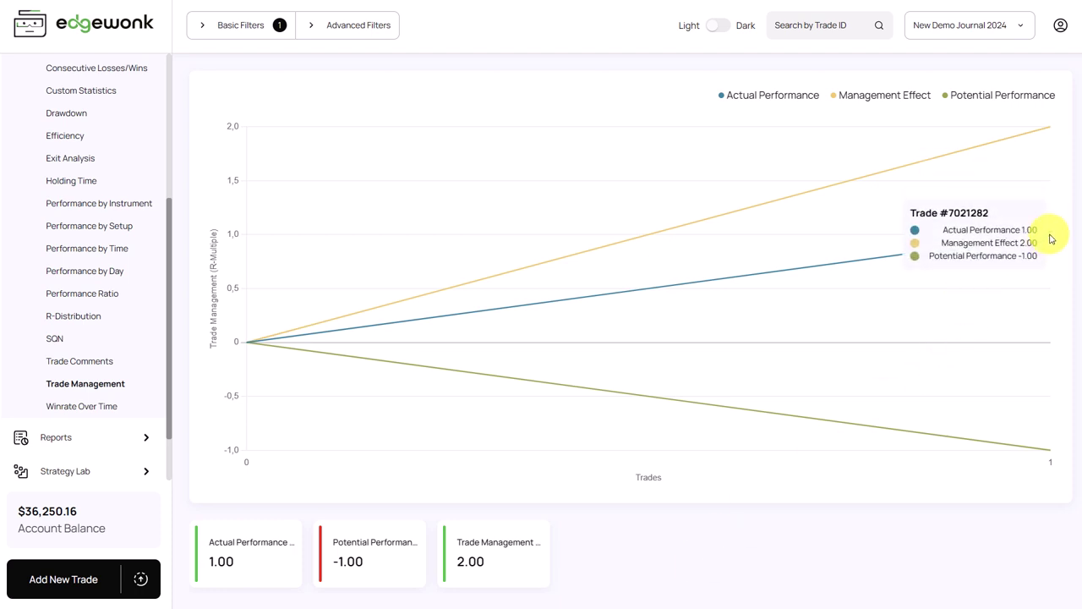
pyautogui.moveTo(1052, 455)
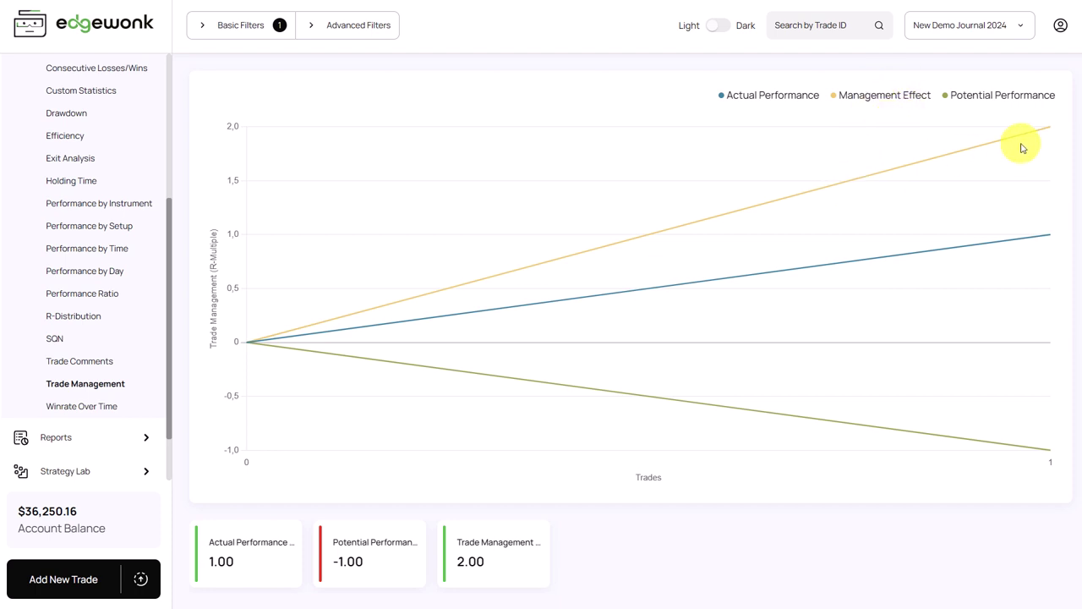
pyautogui.moveTo(1046, 127)
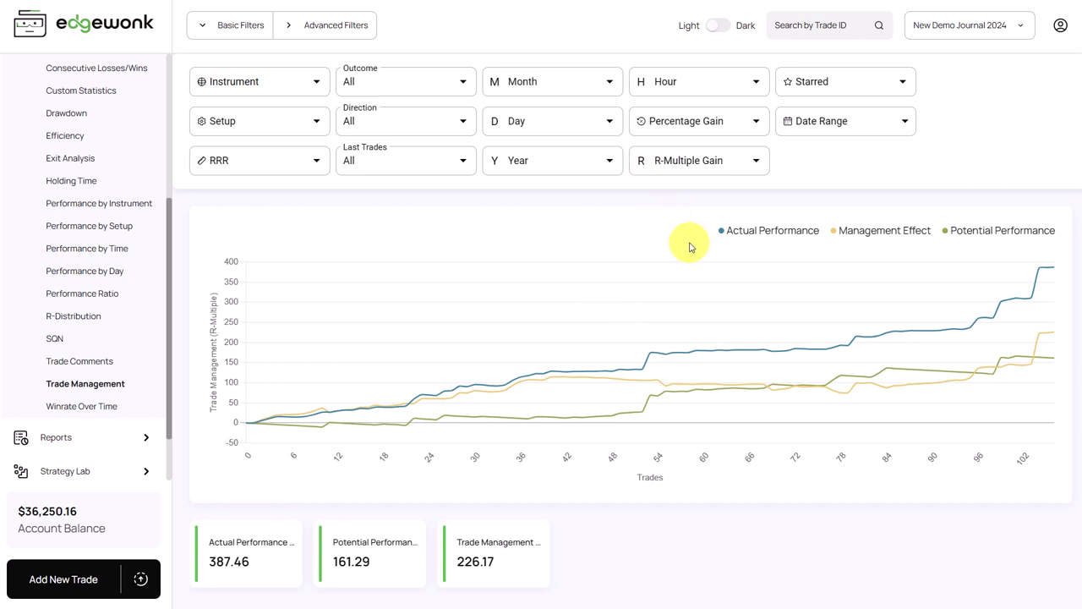
# - Limit the Month filter to January and February, then collapse Basic Filters
pyautogui.click(556, 87)
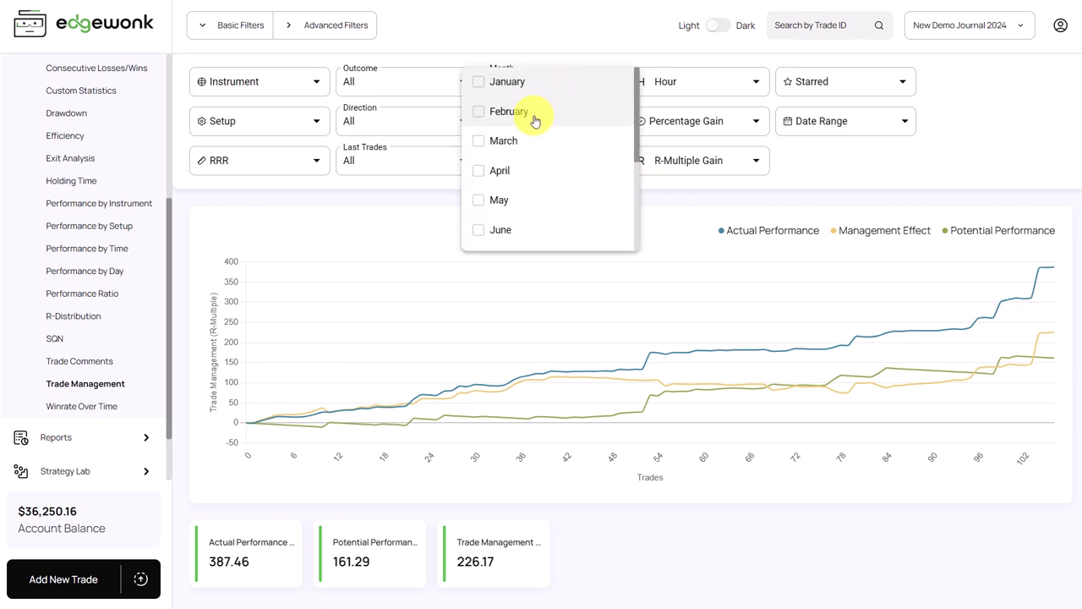
pyautogui.click(534, 118)
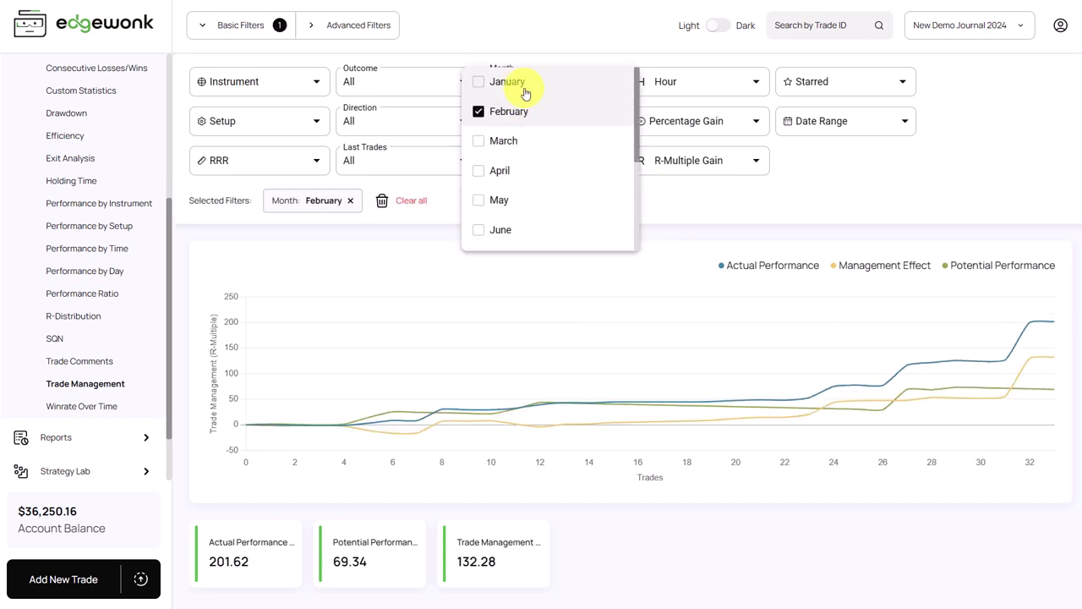
pyautogui.click(519, 84)
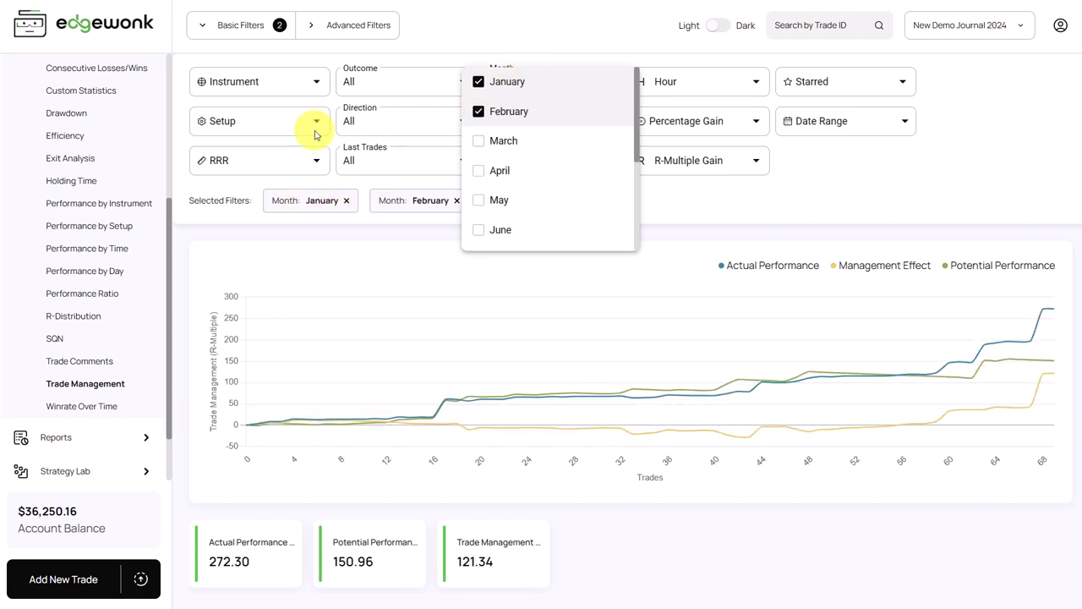
pyautogui.click(279, 29)
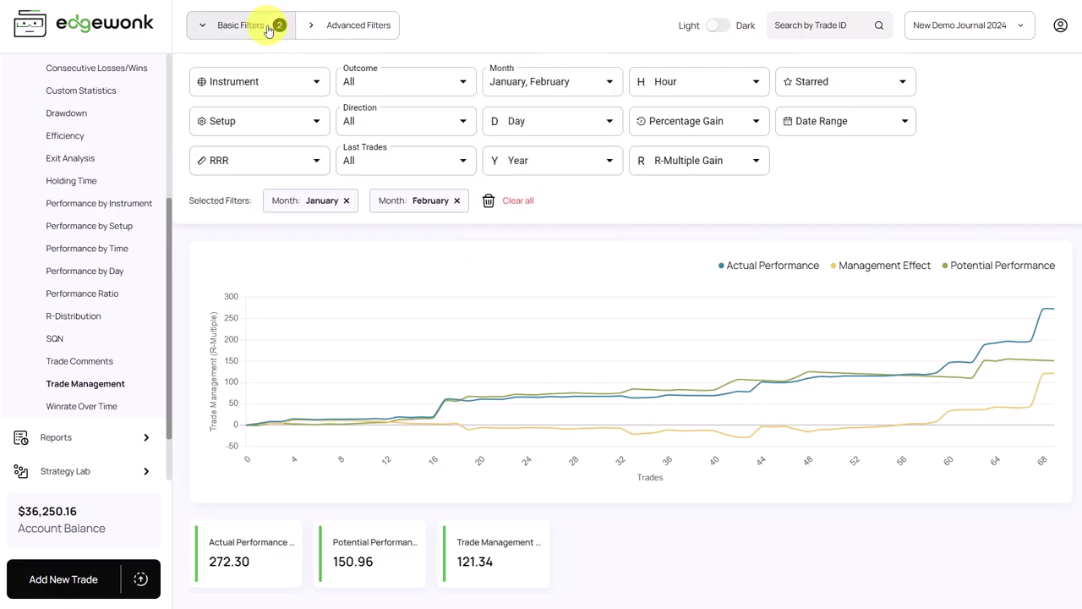
pyautogui.click(278, 25)
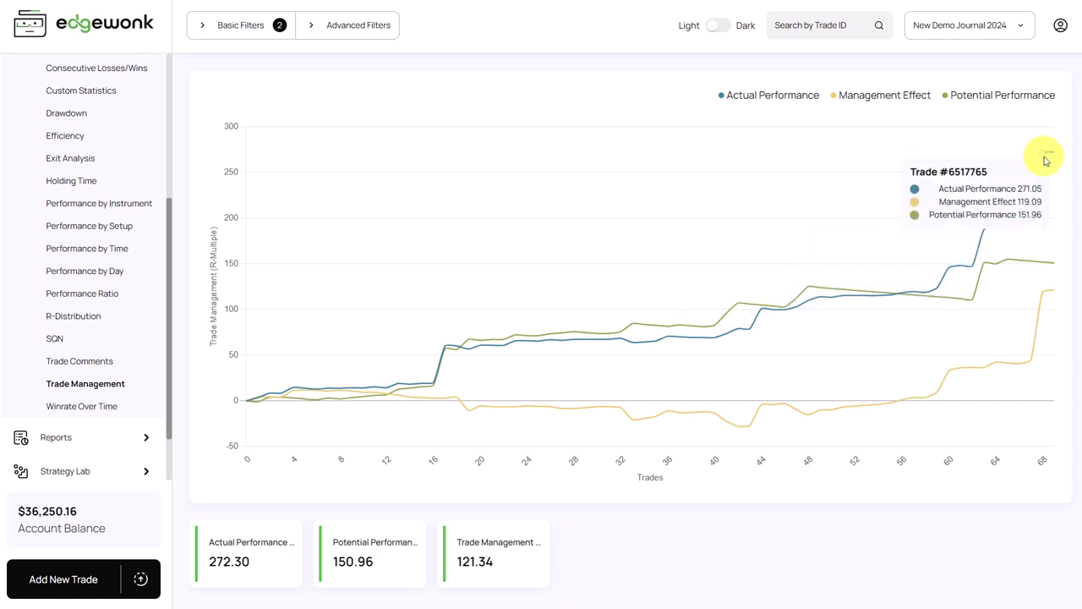
pyautogui.moveTo(933, 285)
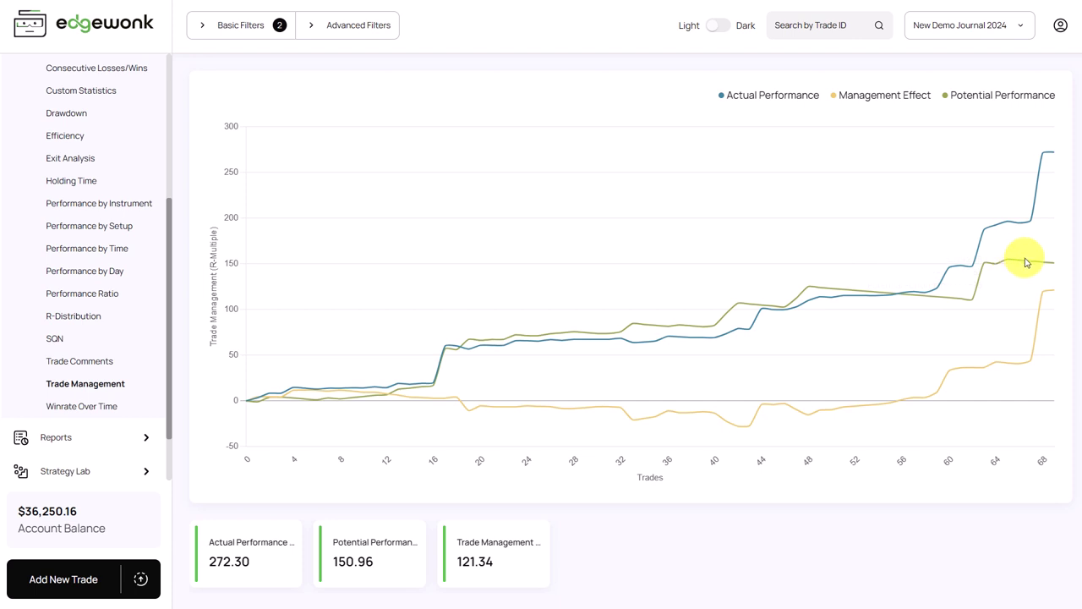
pyautogui.moveTo(1030, 263)
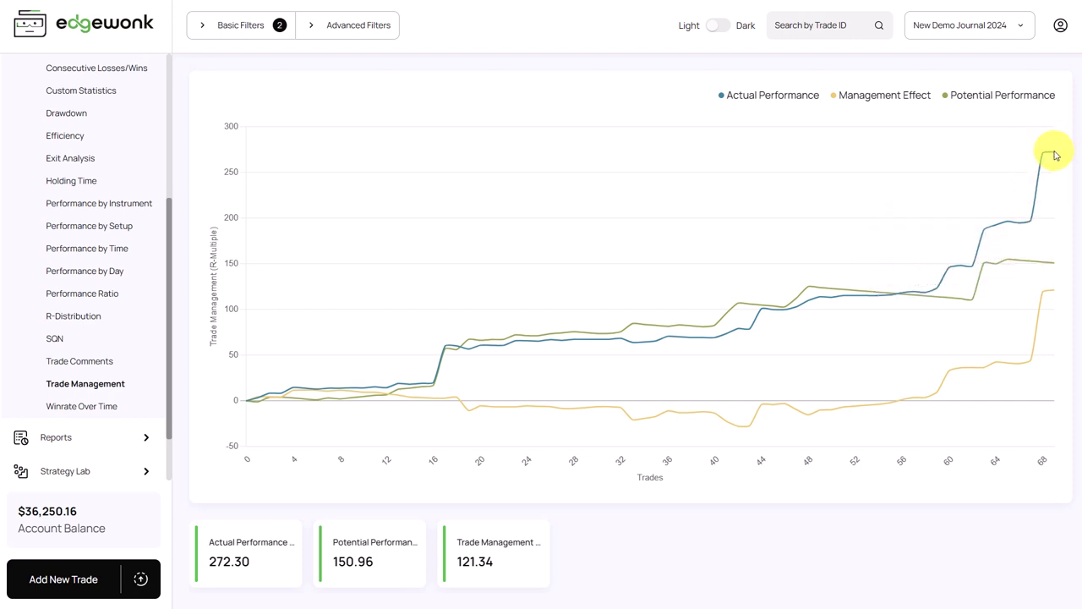
pyautogui.moveTo(1055, 162)
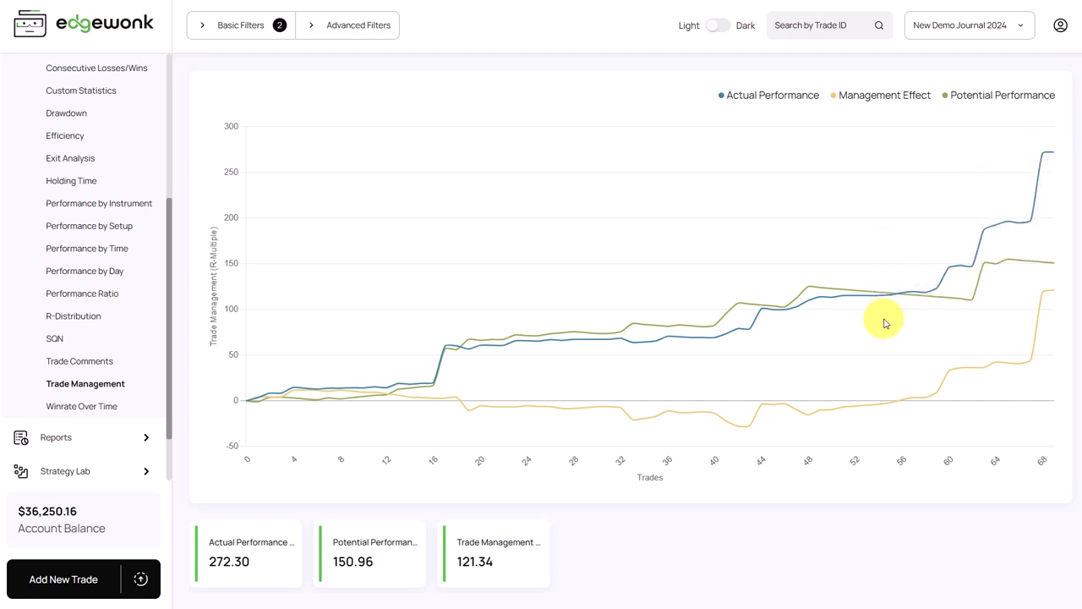